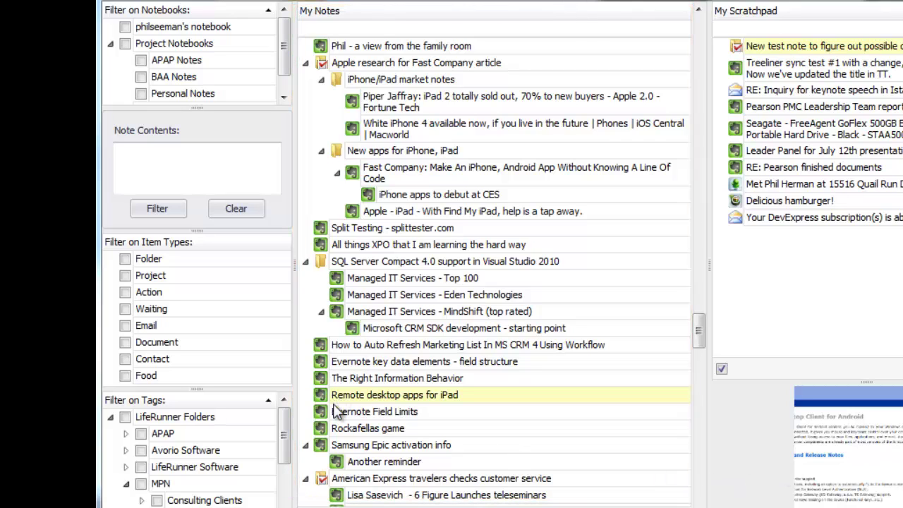
# - Nest the "Remote desktop apps for iPad" note under "iPhone apps to debut at CES", and move it out to the level of the Fast Company note
pyautogui.moveTo(325, 399); pyautogui.dragTo(392, 195)
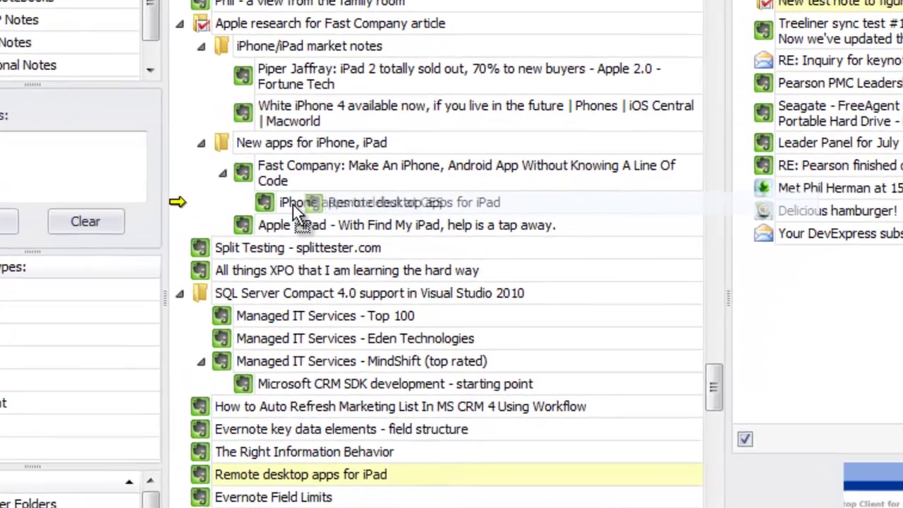
pyautogui.moveTo(295, 206); pyautogui.dragTo(291, 198)
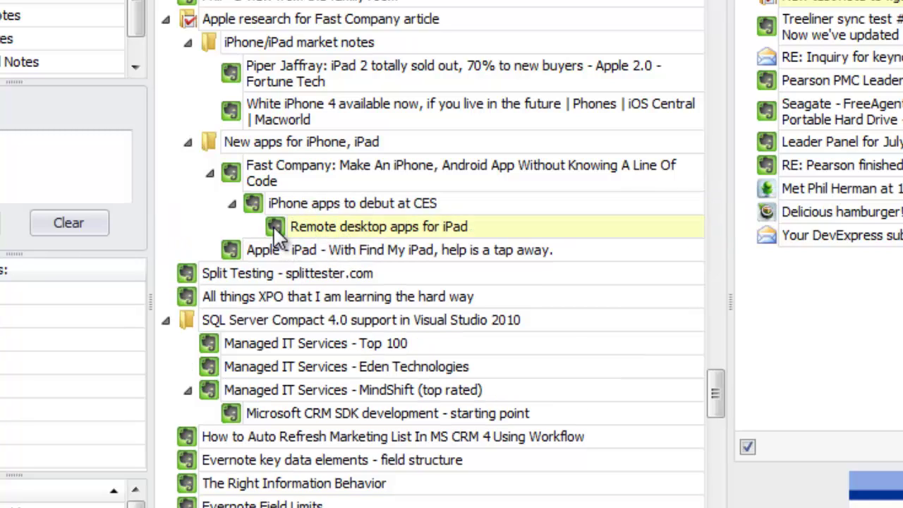
pyautogui.moveTo(273, 225); pyautogui.dragTo(231, 169)
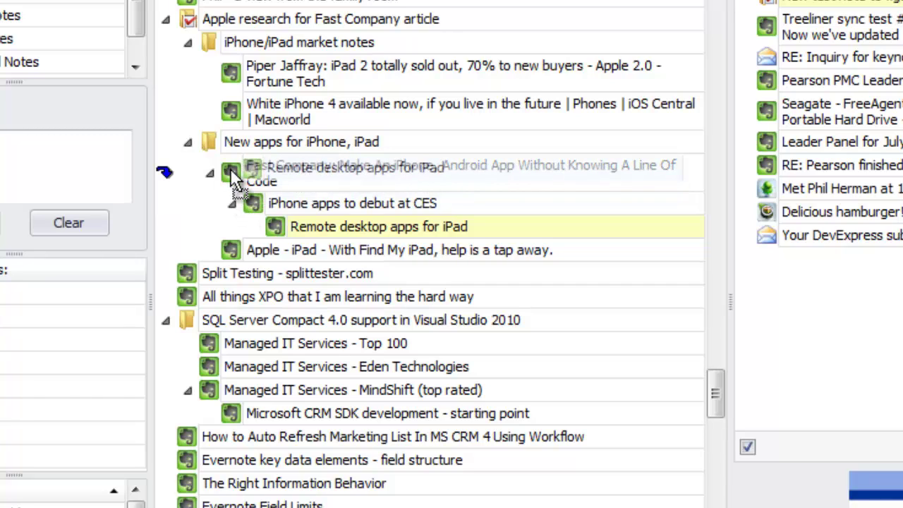
pyautogui.moveTo(230, 168); pyautogui.dragTo(230, 169)
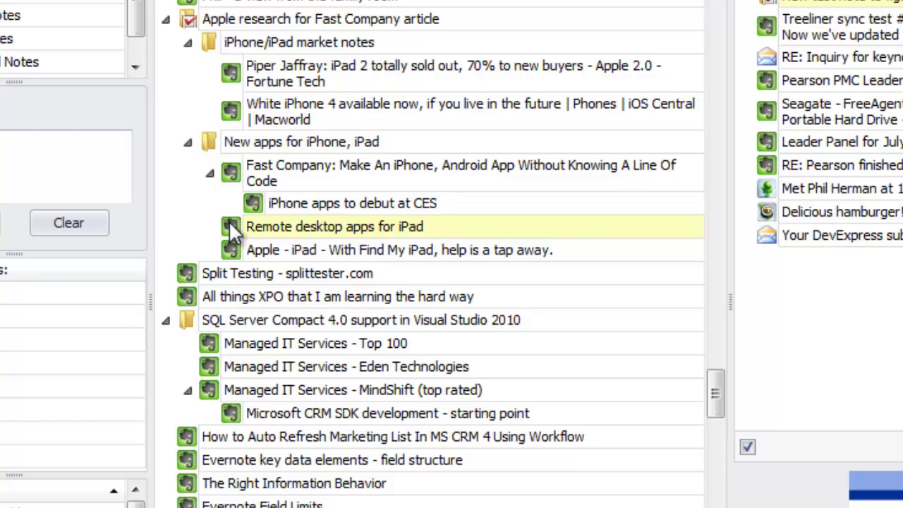
# - Move the "Remote desktop apps for iPad" note into "iPhone/iPad market notes" and back to the start of the "New apps for iPhone, iPad" folder
pyautogui.moveTo(231, 222); pyautogui.dragTo(232, 108)
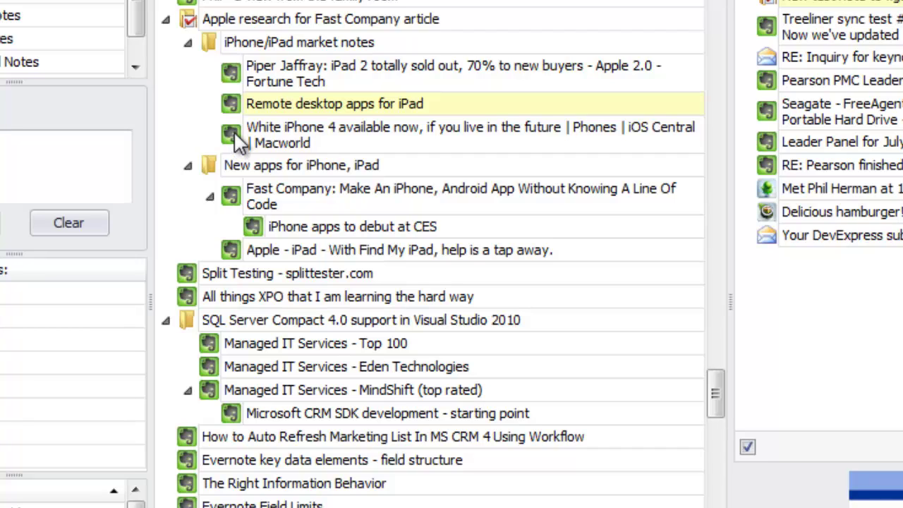
pyautogui.moveTo(233, 130); pyautogui.dragTo(471, 166)
# - Rename the "Remote desktop apps for iPad" note as "Remote desktop apps for iPad - article from PC World Mag"
pyautogui.click(471, 167)
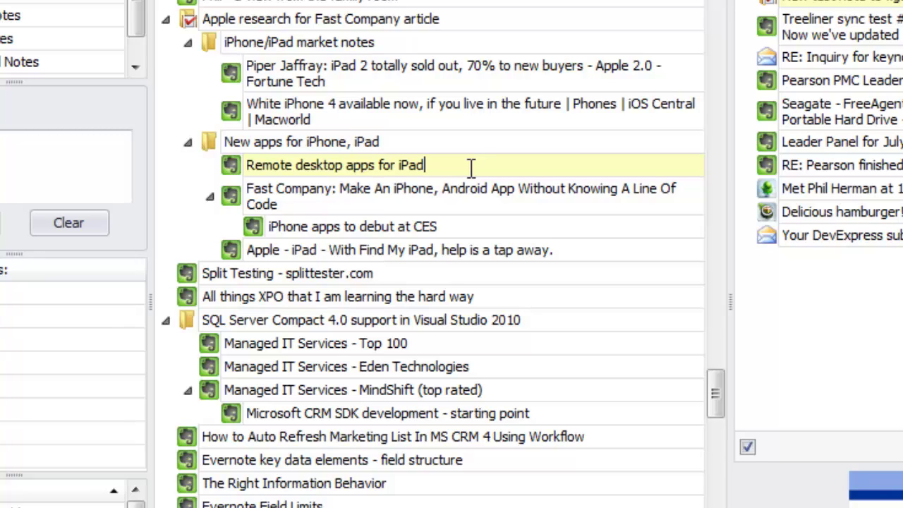
pyautogui.write('- article from PC World Ma')
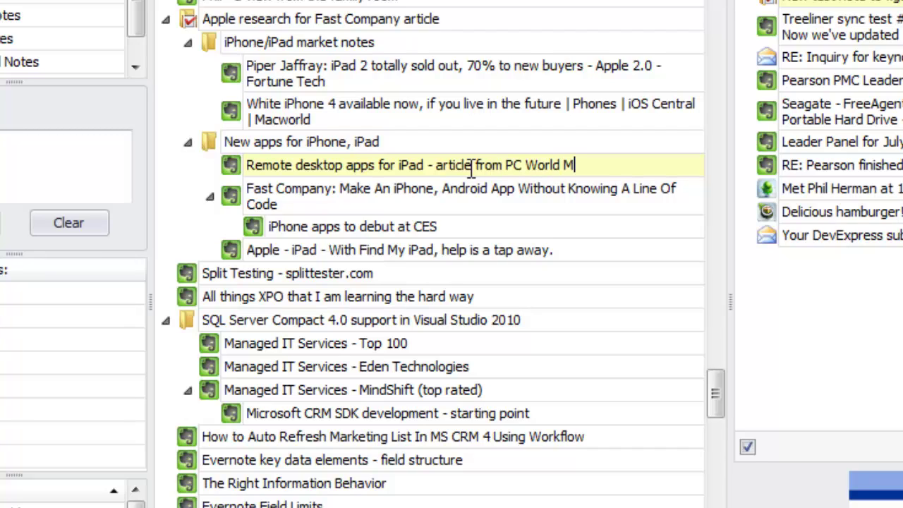
pyautogui.write('g')
pyautogui.press('Return')
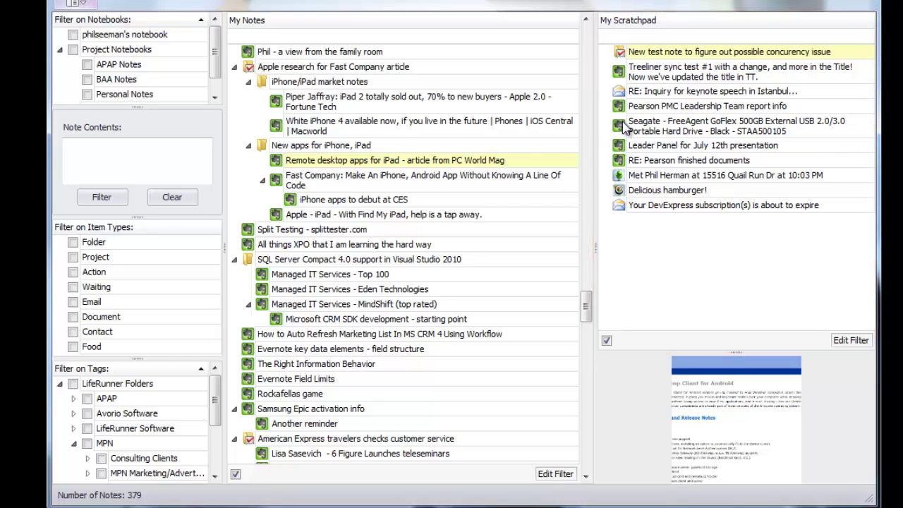
# - Move the Seagate FreeAgent GoFlex note from the scratchpad under "How to Auto Refresh Marketing List In MS CRM 4 Using Workflow"
pyautogui.moveTo(624, 126); pyautogui.dragTo(279, 339)
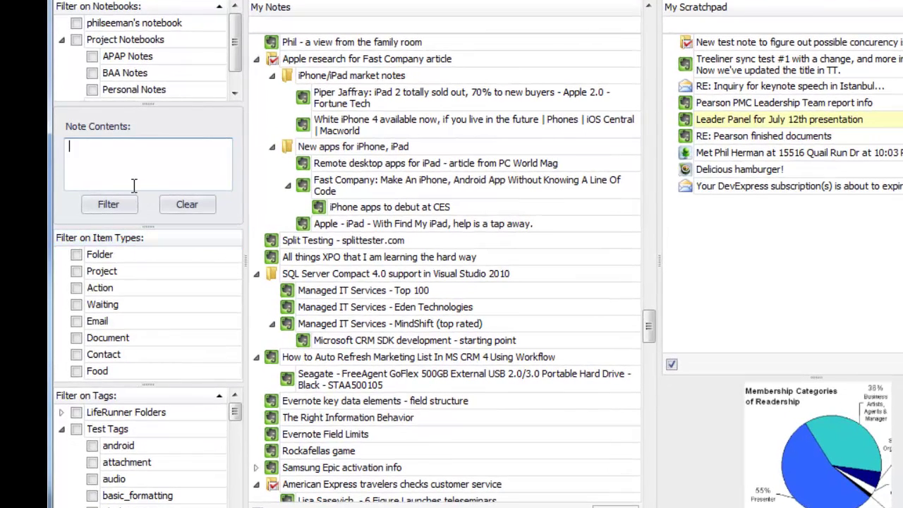
# - Filter the notes by the owner's main notebook, APAP Notes and BAA Notes in turn, and clear these notebook filters
pyautogui.click(77, 23)
pyautogui.click(93, 57)
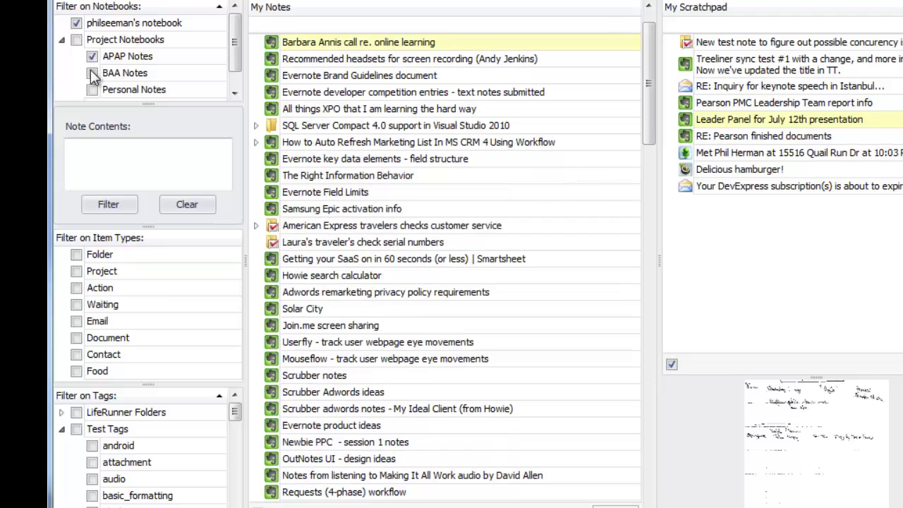
pyautogui.click(91, 71)
pyautogui.click(91, 60)
pyautogui.click(91, 72)
pyautogui.click(76, 24)
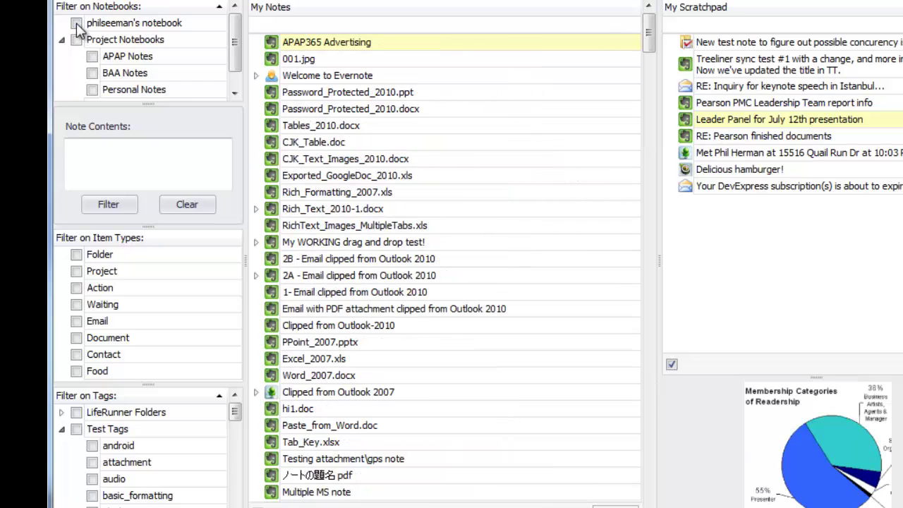
# - Filter the notes by the android, attachment, audio and basic_formatting tags, and clear all four tag filters
pyautogui.click(93, 446)
pyautogui.click(93, 462)
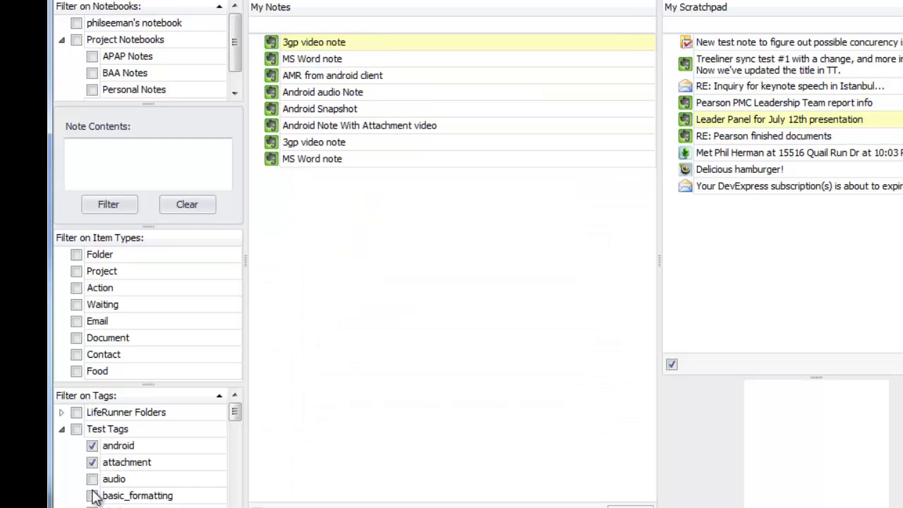
pyautogui.click(92, 479)
pyautogui.click(92, 496)
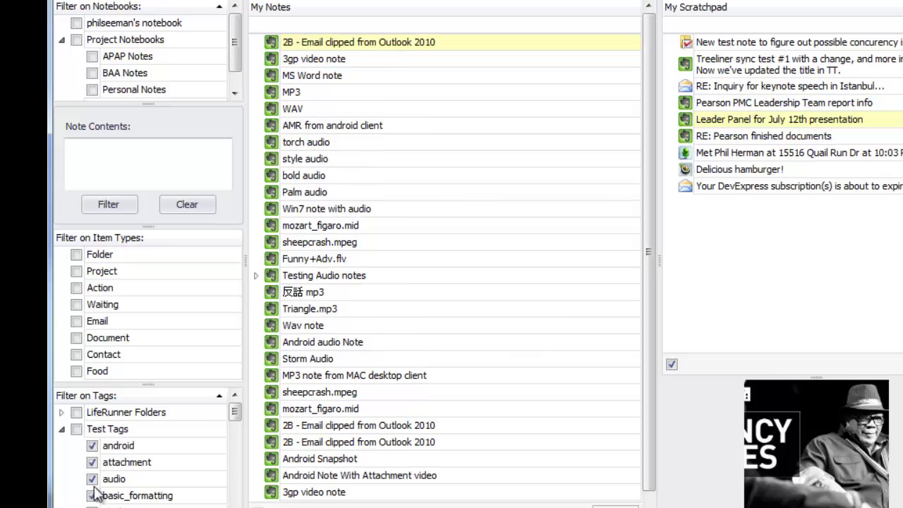
pyautogui.click(93, 479)
pyautogui.click(93, 446)
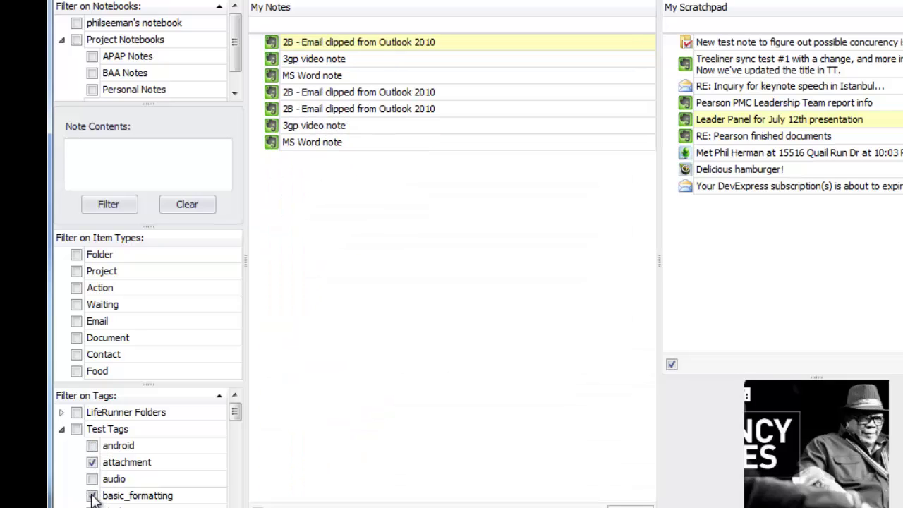
pyautogui.click(93, 496)
pyautogui.click(93, 462)
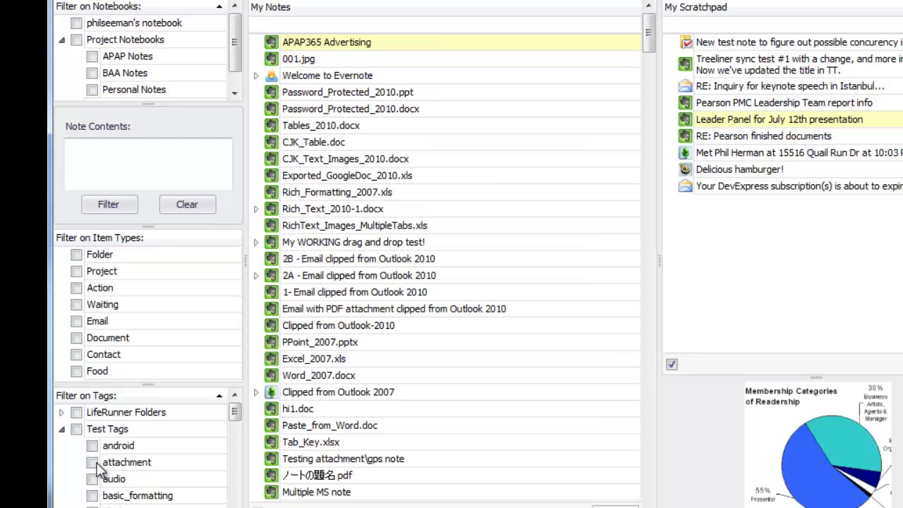
# - Filter the notes by the content word "iphone"
pyautogui.click(144, 149)
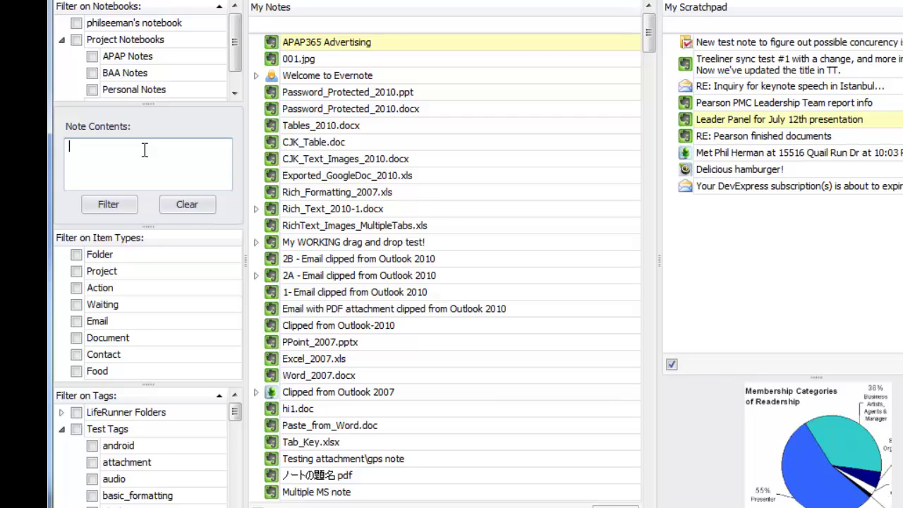
pyautogui.write('iphone')
pyautogui.click(112, 202)
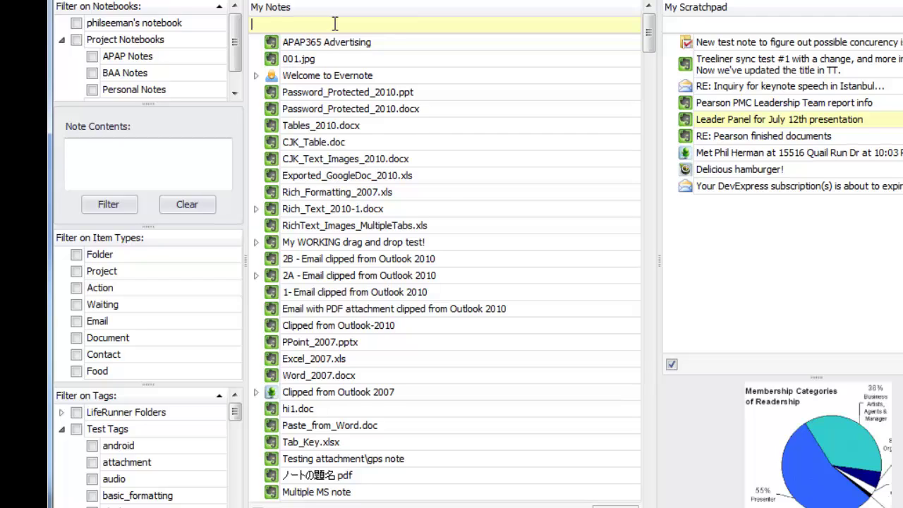
# - Filter the My Notes titles by the leading text "NYT" and clear the title filter
pyautogui.write('NY')
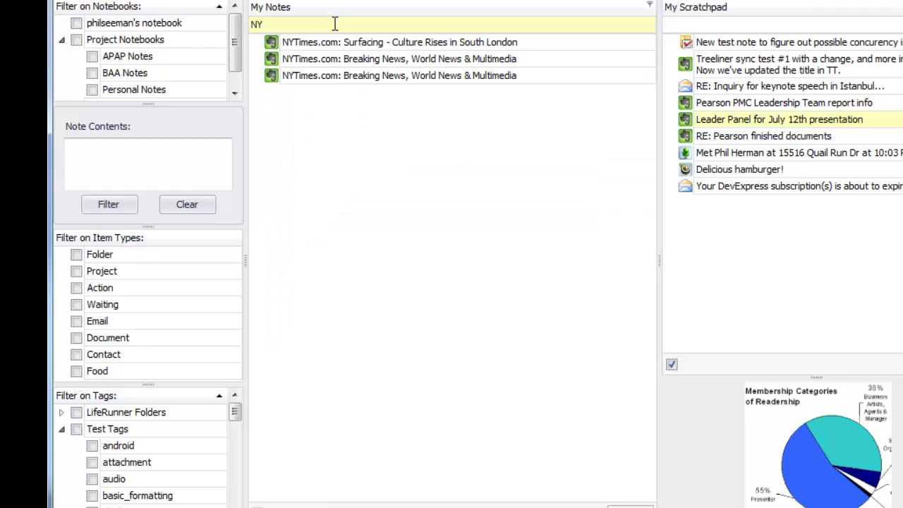
pyautogui.write('T')
pyautogui.press('BackSpace')
pyautogui.press('BackSpace')
pyautogui.press('BackSpace')
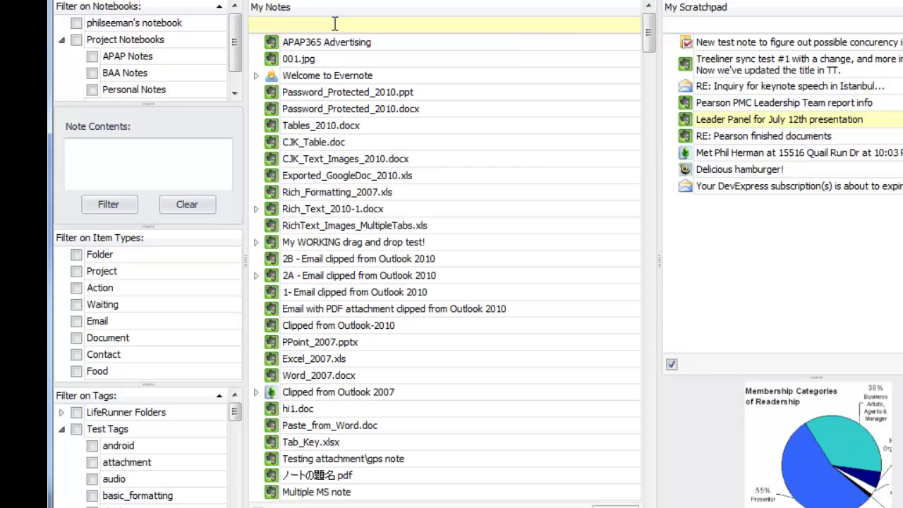
# - Filter the My Notes titles with the wildcard text "%ipad" and clear the title filter
pyautogui.write('%ipad')
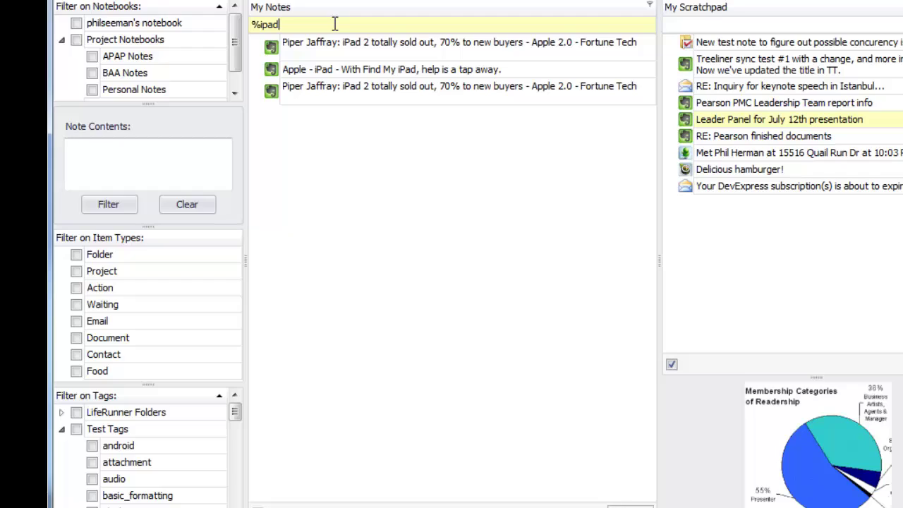
pyautogui.press('BackSpace')
pyautogui.press('BackSpace')
pyautogui.press('BackSpace')
pyautogui.press('BackSpace')
pyautogui.press('BackSpace')
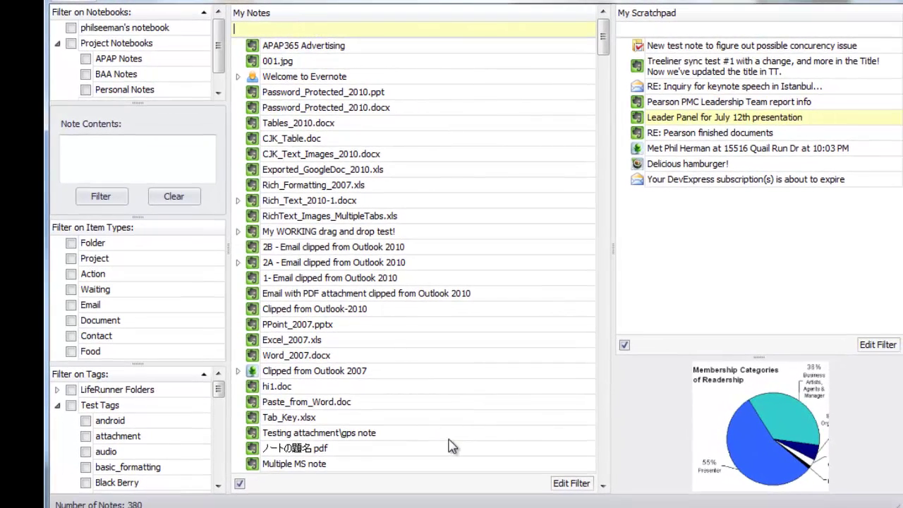
# - Start a custom My Notes filter with the Or operator and a condition that the title contains "iphone"
pyautogui.click(572, 484)
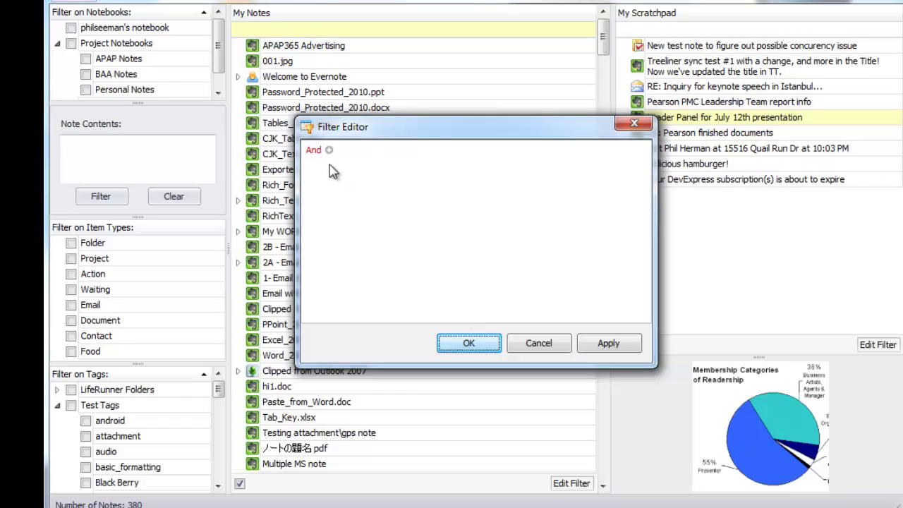
pyautogui.click(314, 150)
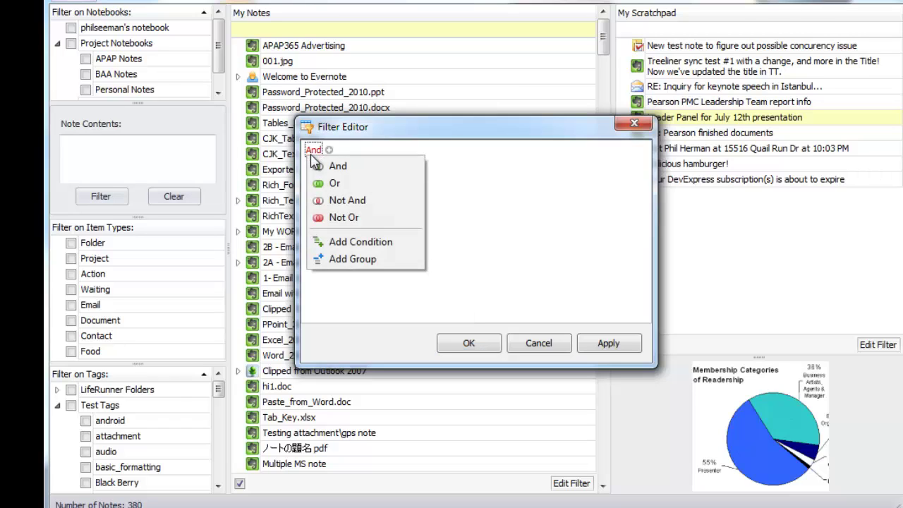
pyautogui.click(318, 184)
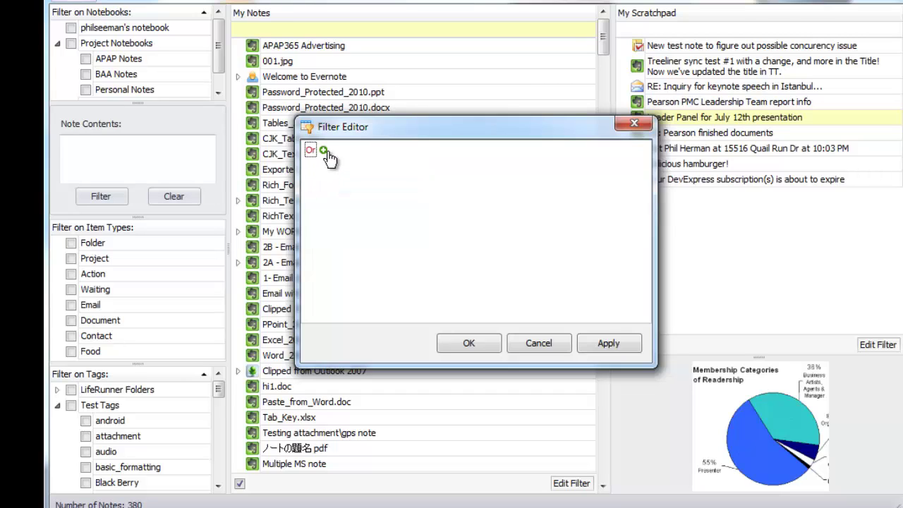
pyautogui.click(323, 149)
pyautogui.click(381, 170)
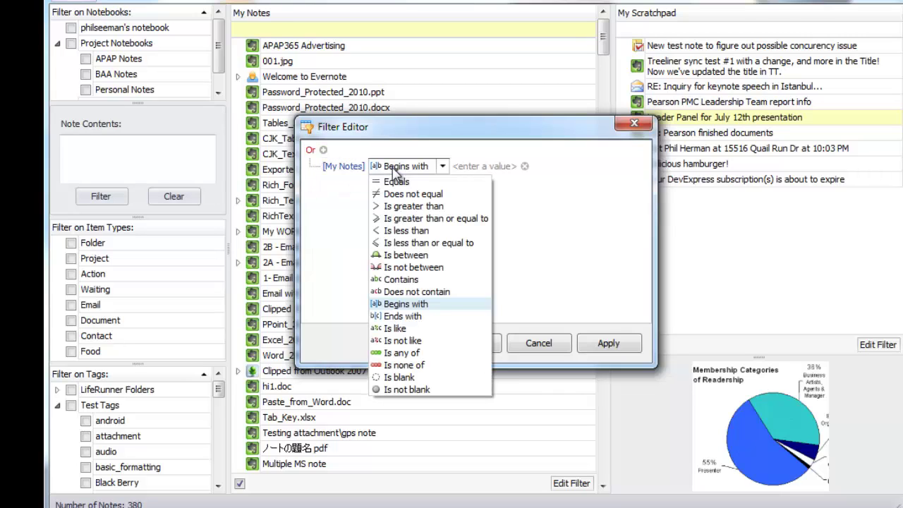
pyautogui.click(396, 281)
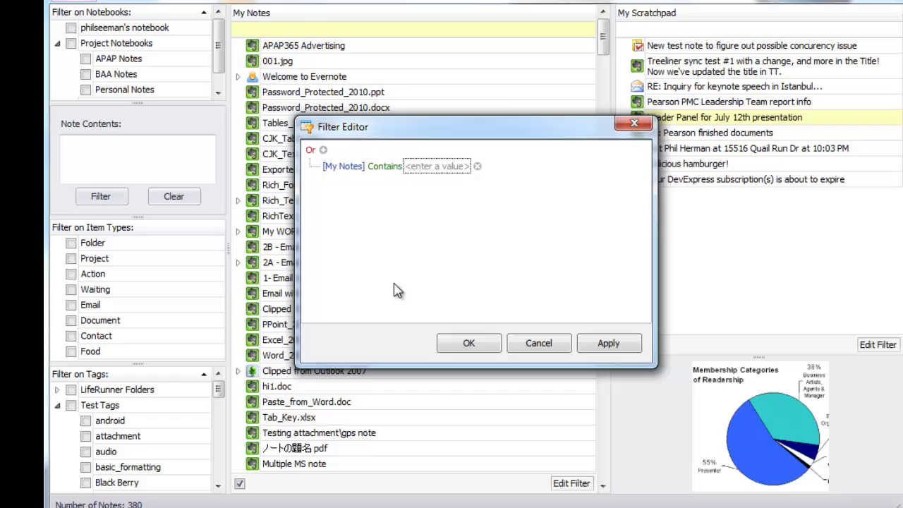
pyautogui.click(436, 167)
pyautogui.click(479, 167)
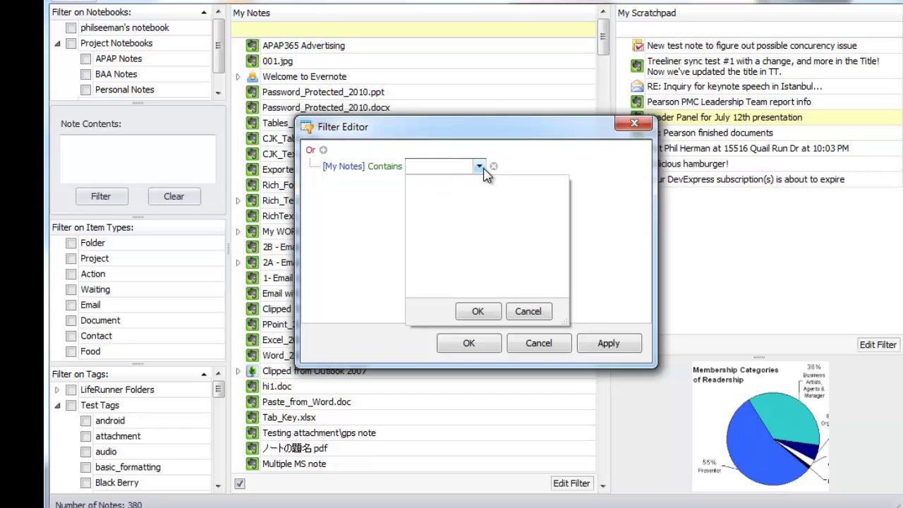
pyautogui.write('iphone')
pyautogui.click(477, 312)
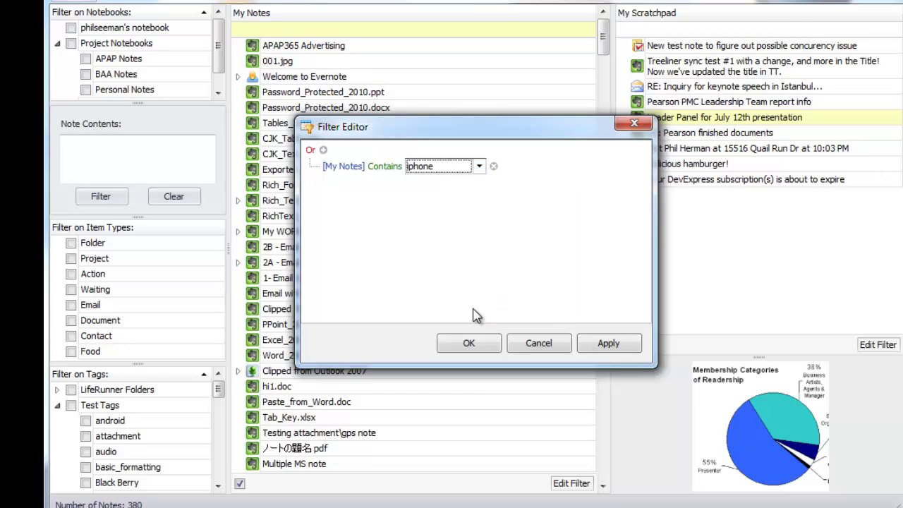
# - Add a second condition that the My Notes title contains "android" and apply the custom filter
pyautogui.click(323, 150)
pyautogui.click(389, 183)
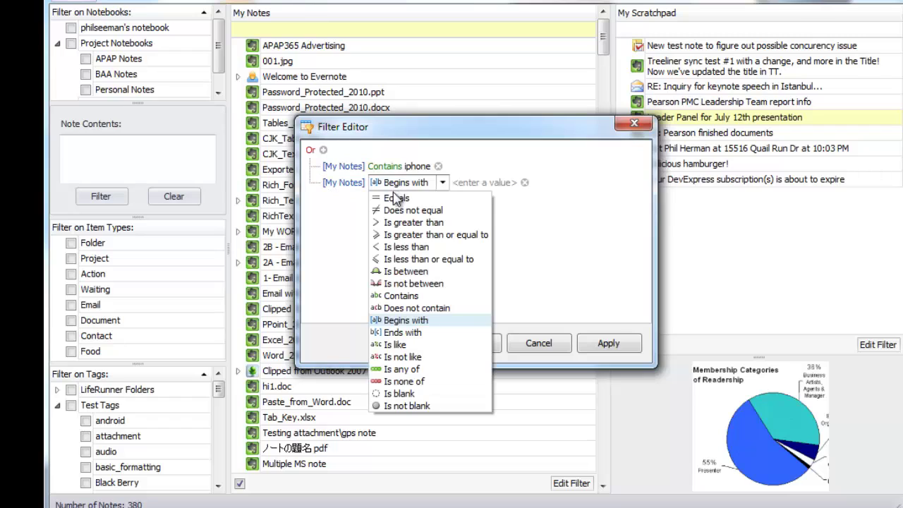
pyautogui.click(399, 297)
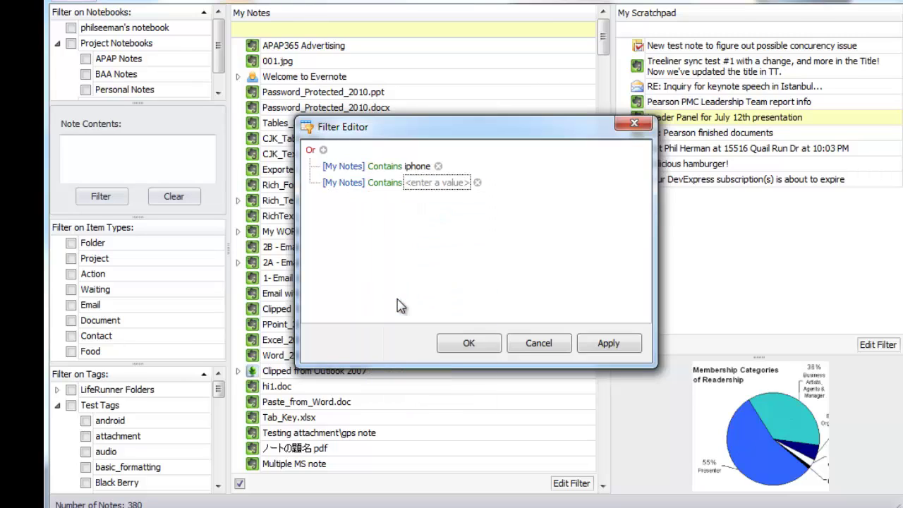
pyautogui.click(462, 185)
pyautogui.click(478, 184)
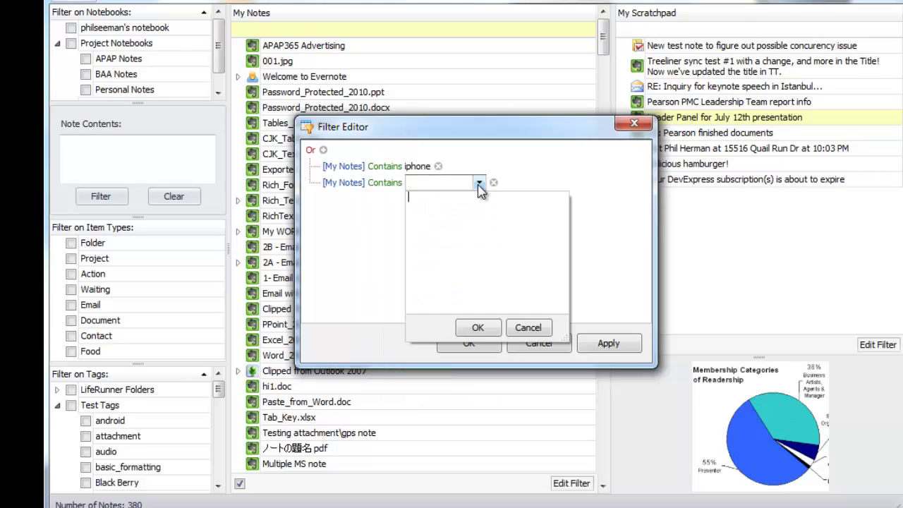
pyautogui.write('android')
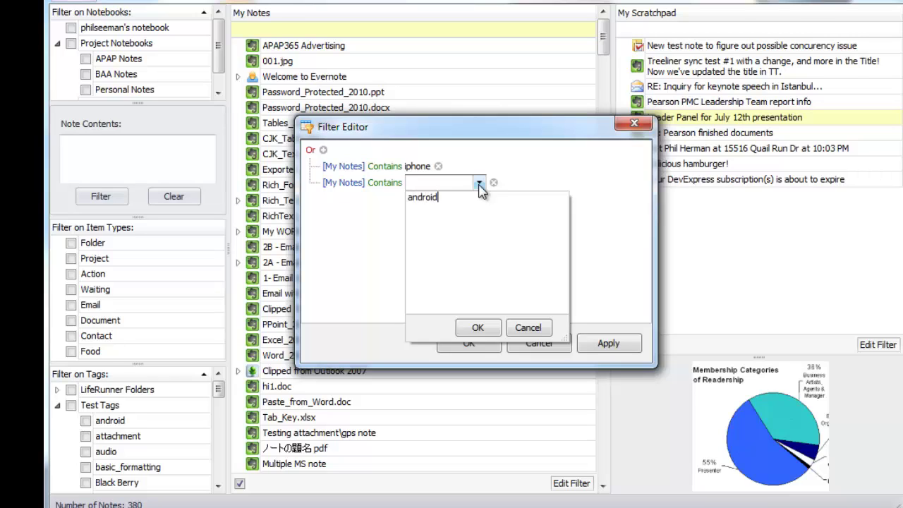
pyautogui.click(477, 328)
pyautogui.click(471, 343)
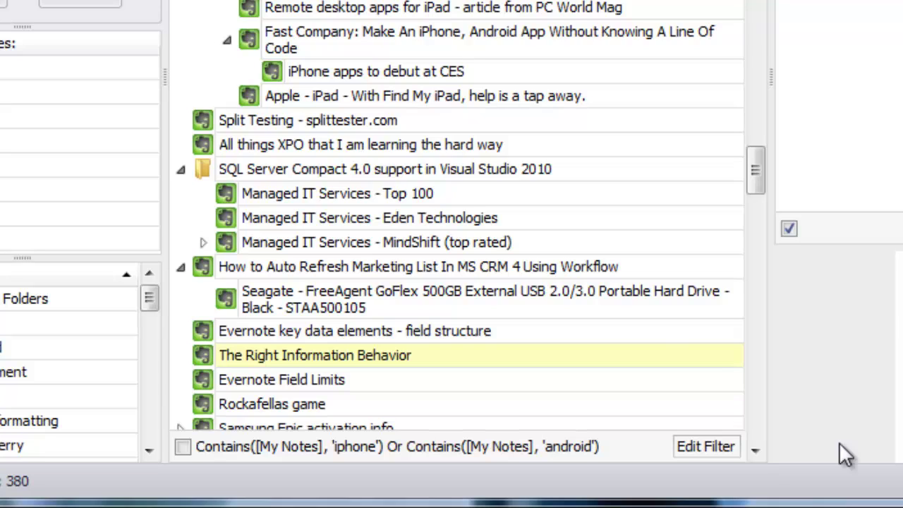
# - Change the item type of "The Right Information Behavior" note to Document
pyautogui.rightClick(399, 351)
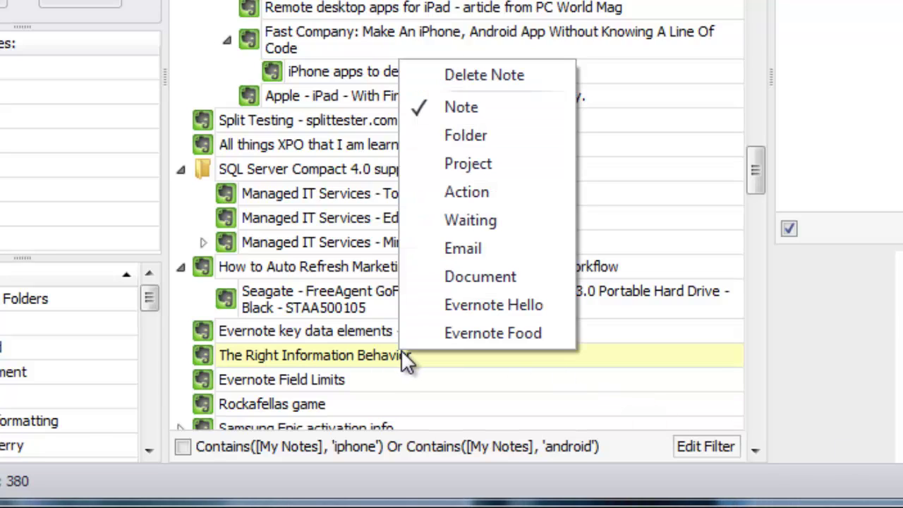
pyautogui.click(466, 283)
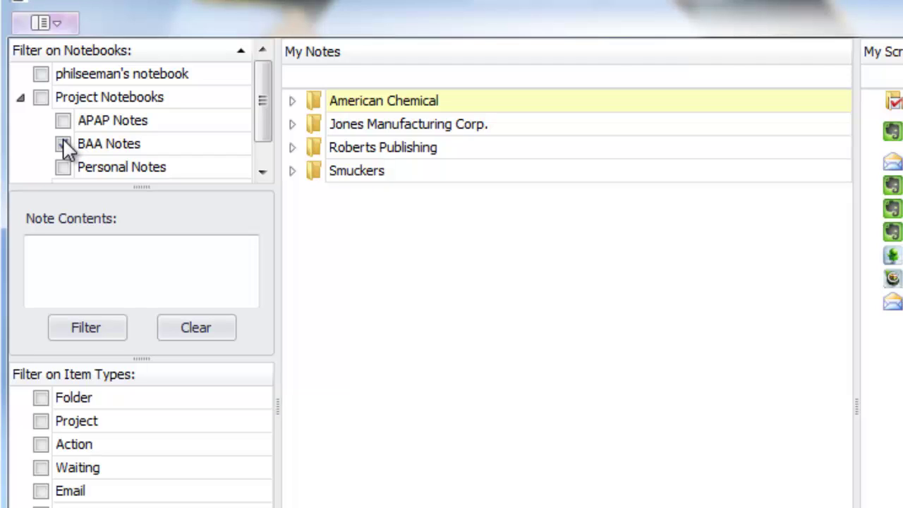
# - Filter the notes on the BAA Notes notebook, expand the Jones Manufacturing Corp. folder and select the items under September 24 BA Keynote
pyautogui.click(65, 144)
pyautogui.click(292, 124)
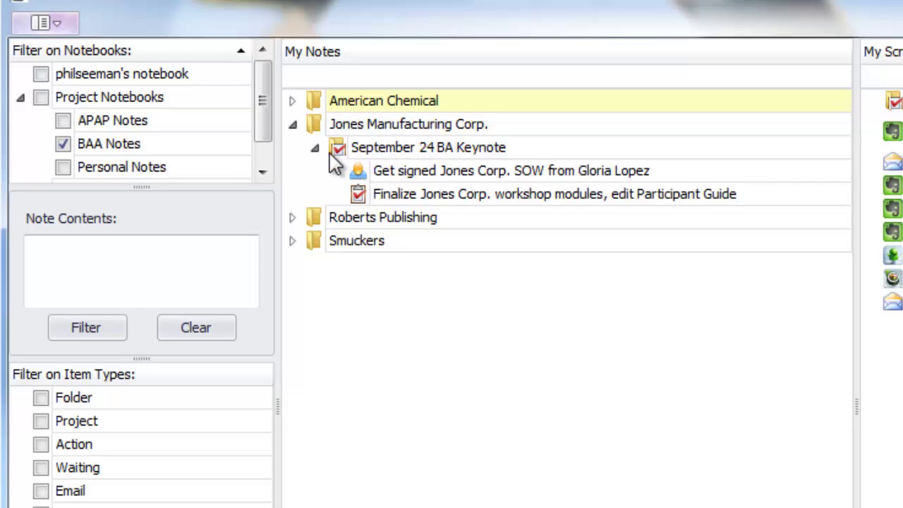
pyautogui.click(419, 170)
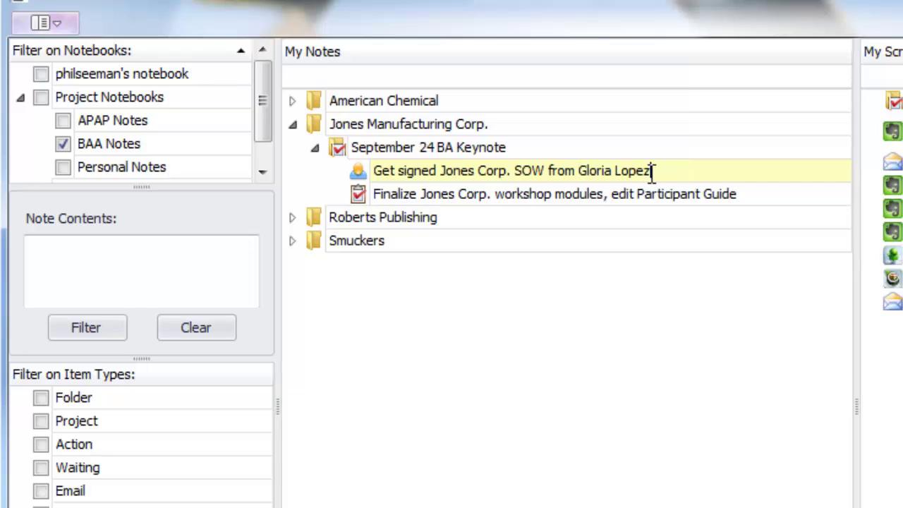
pyautogui.click(377, 197)
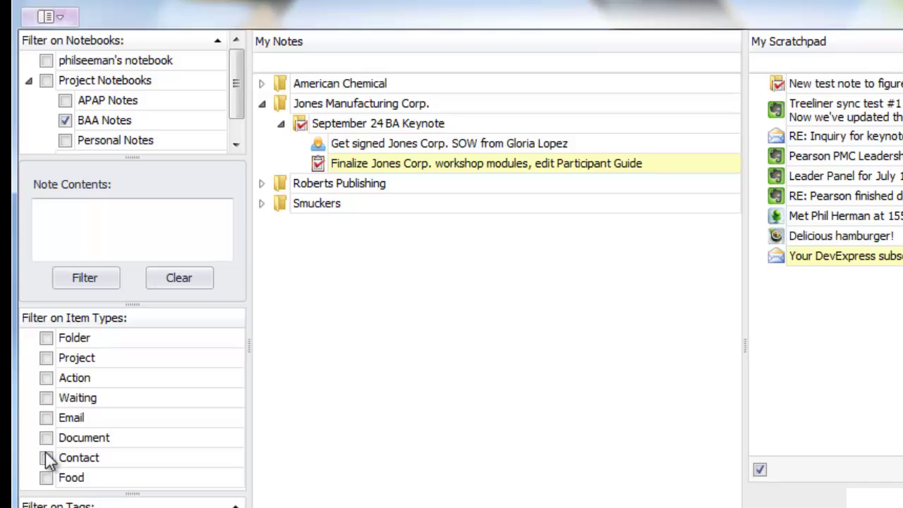
# - Filter the BAA notes by the Action item type and switch the item type filter to Waiting
pyautogui.click(46, 378)
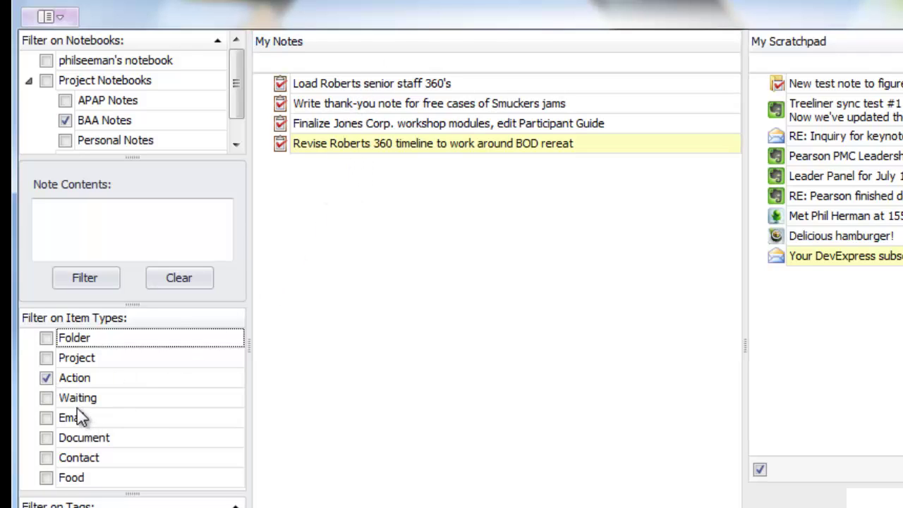
pyautogui.click(45, 377)
pyautogui.click(45, 397)
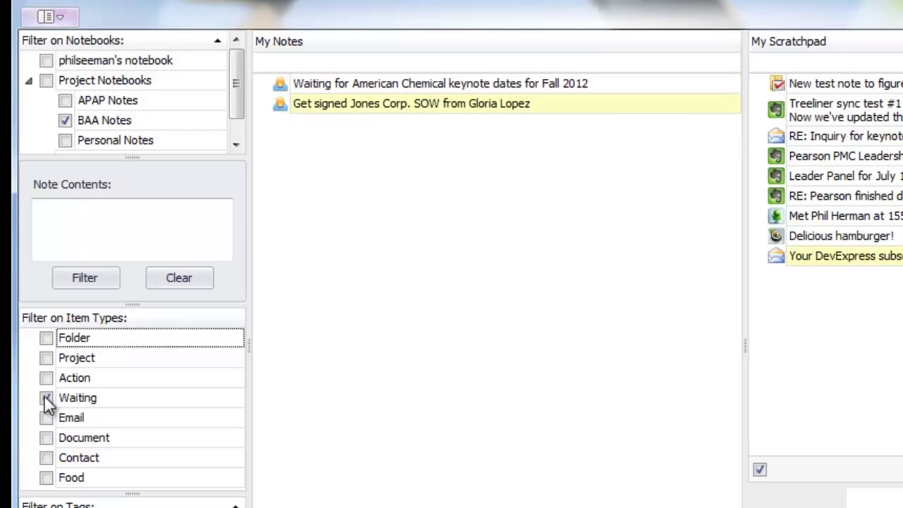